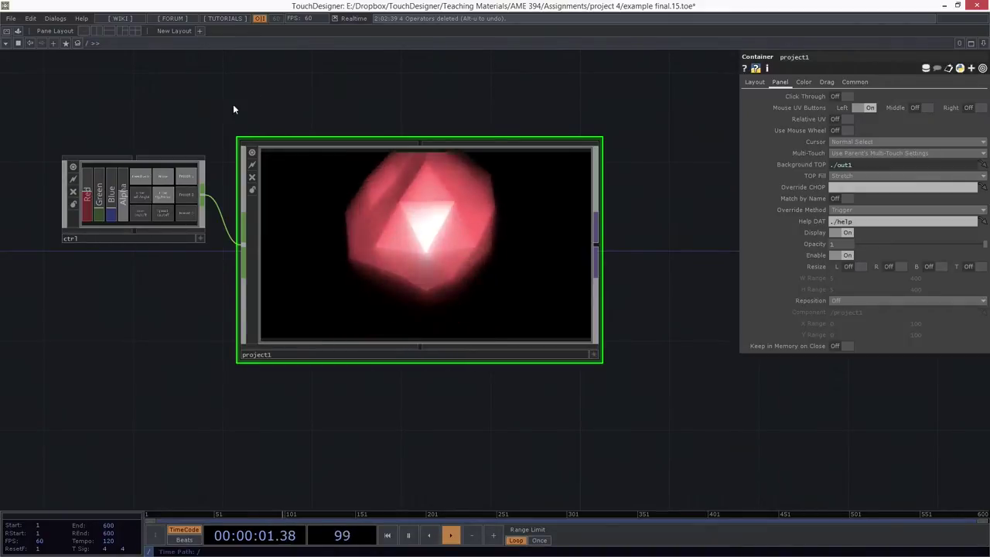
Preview the project1 output full-window in Perform Mode and return to the network editor
drag(309, 128, 456, 178)
drag(310, 390, 250, 379)
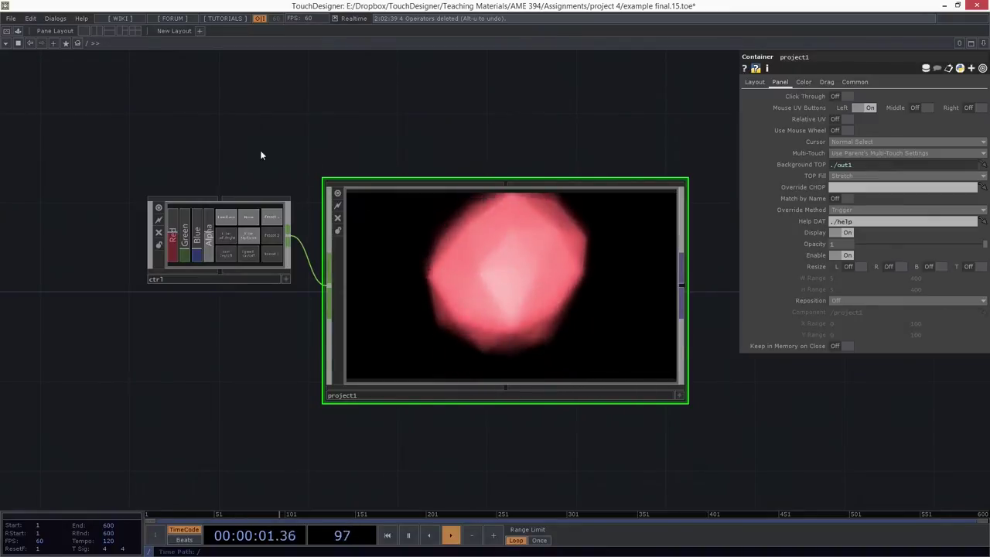
click(9, 33)
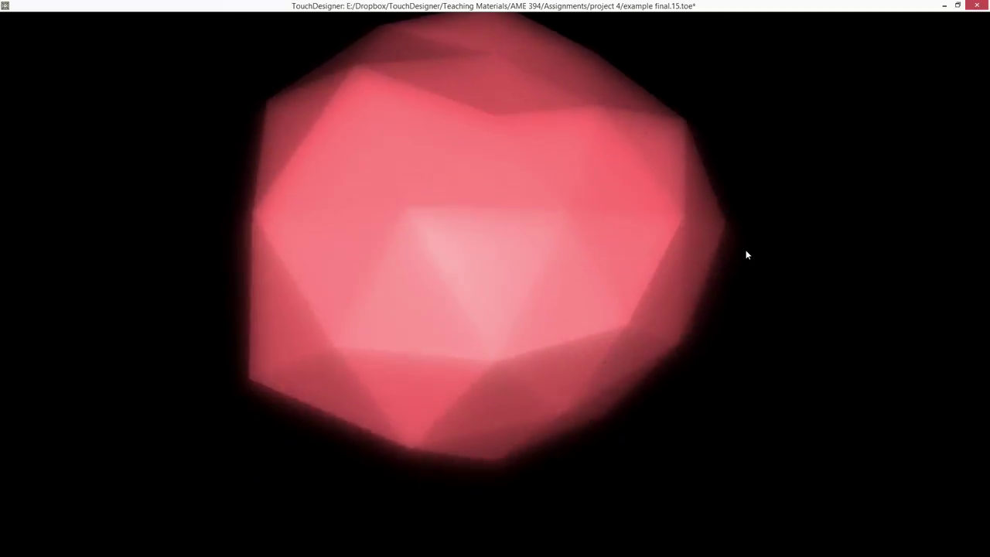
key(Escape)
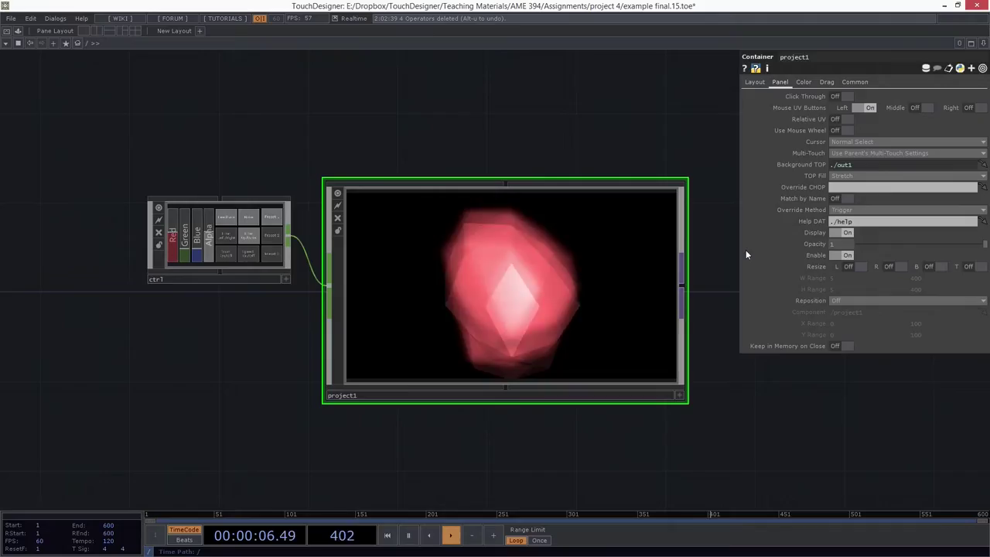
drag(390, 122, 355, 121)
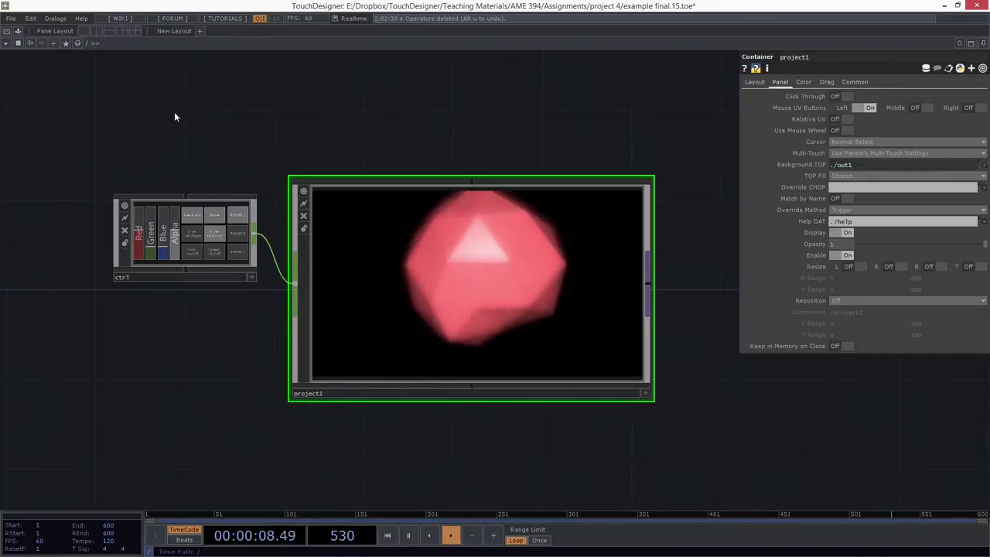
Enable Start in Perform Mode in the Window Placement settings, apply it, and leave Perform Mode
click(35, 20)
mouse_move(13, 19)
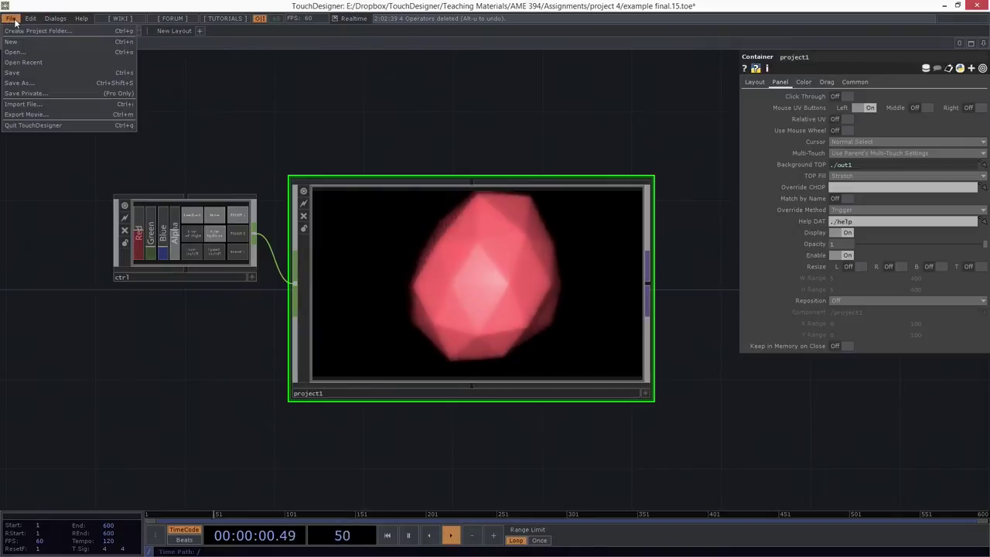
mouse_move(50, 20)
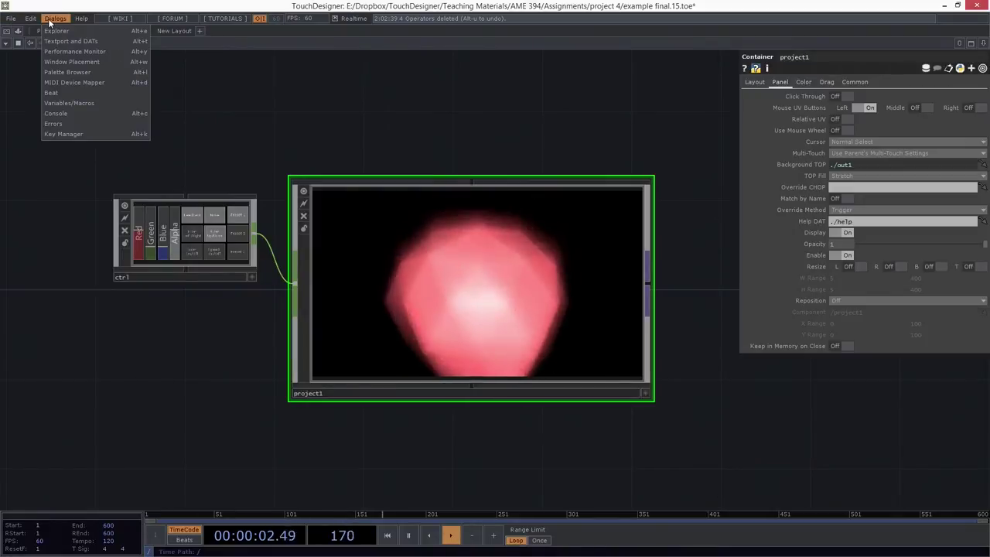
click(69, 62)
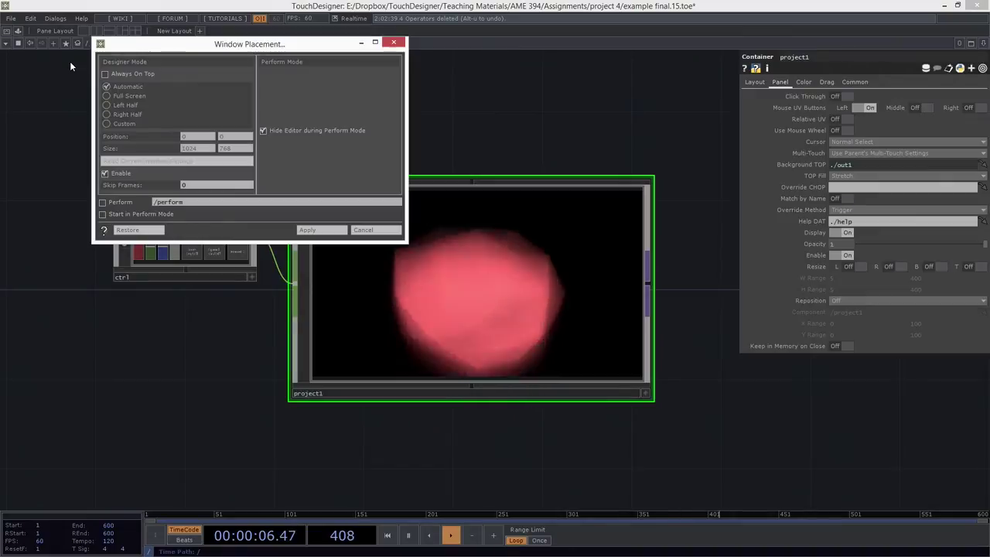
drag(147, 50, 150, 66)
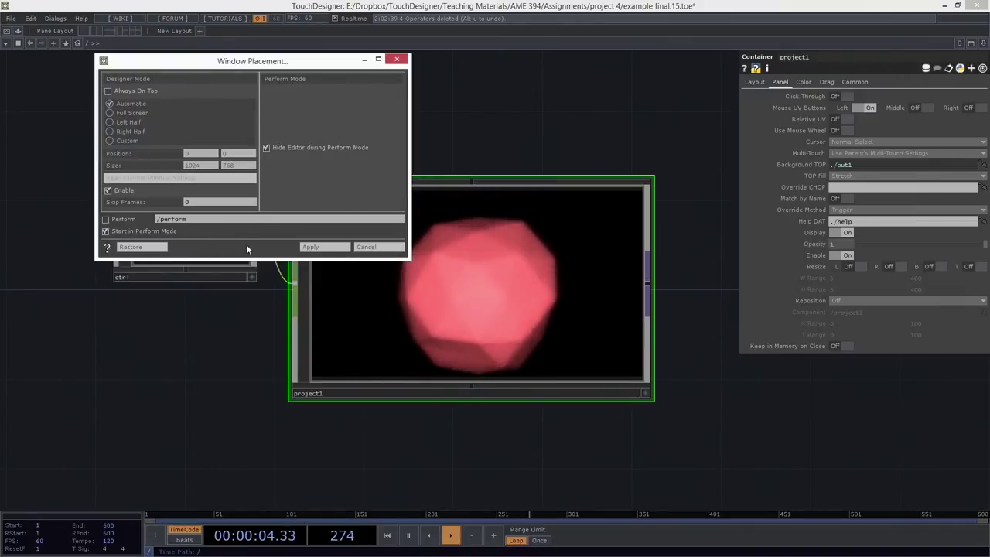
click(313, 246)
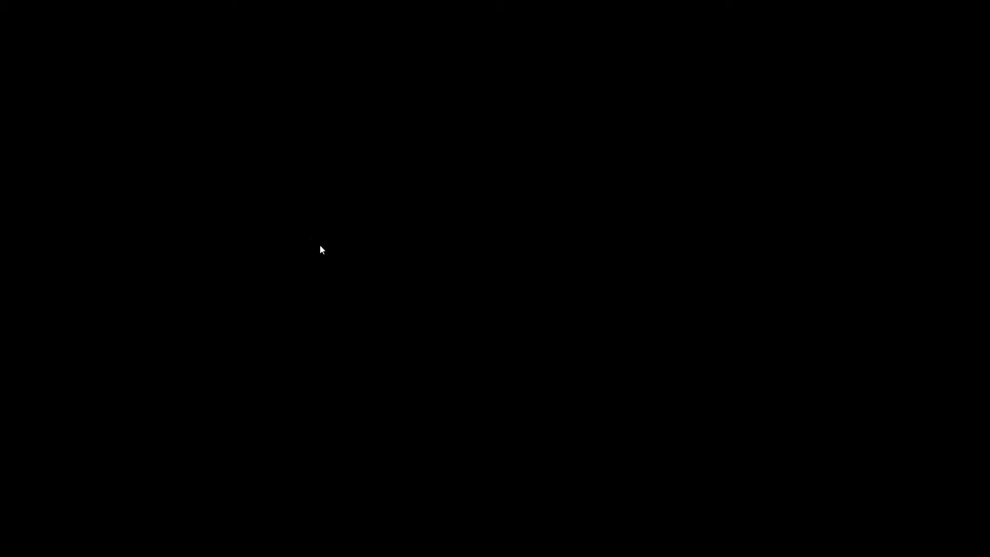
key(Escape)
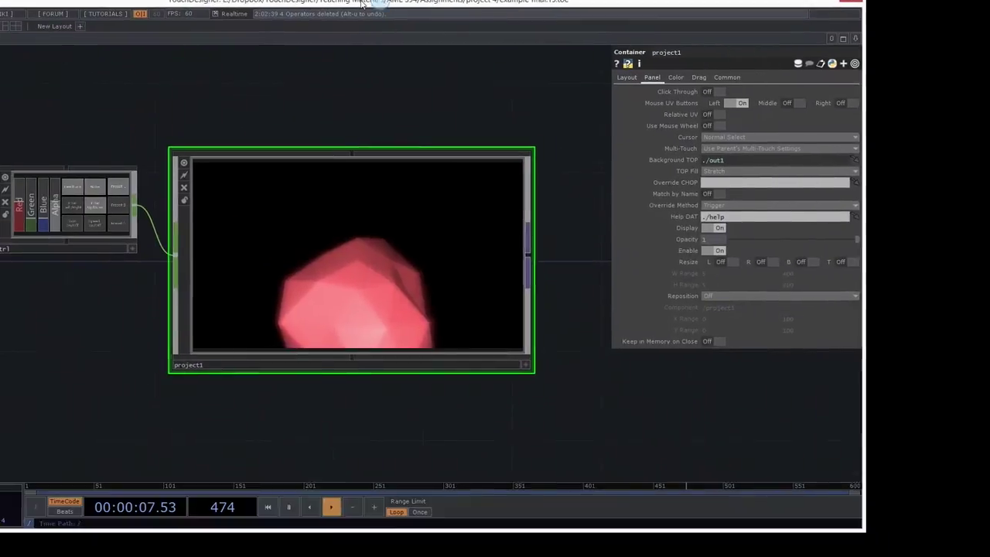
Save the project as a new incremental version, maximize the editor window and close TouchDesigner
key(ctrl+s)
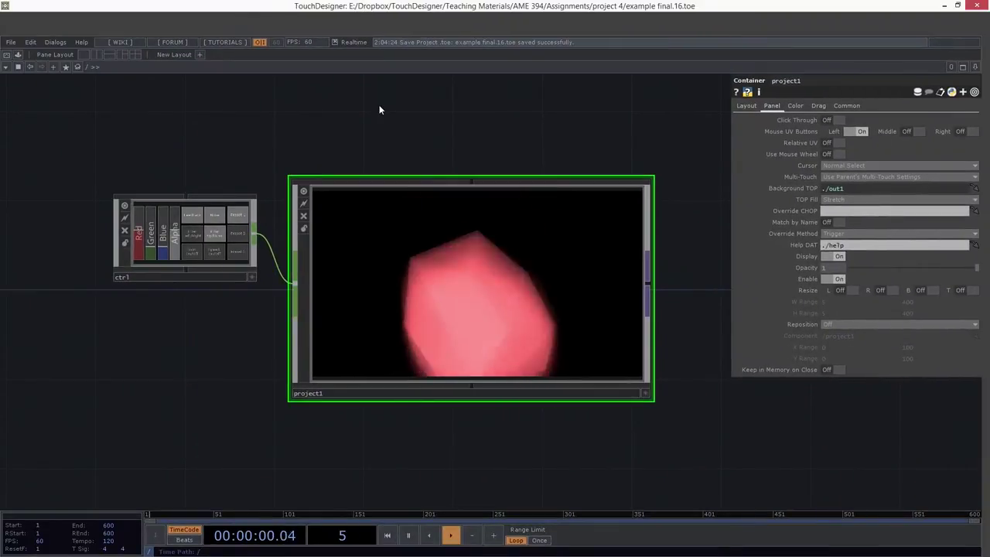
double_click(502, 4)
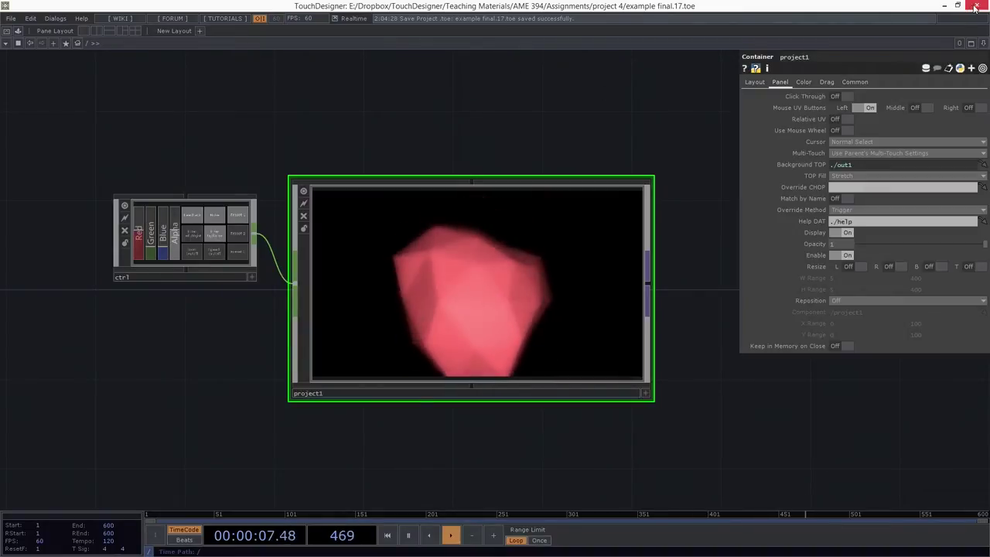
click(977, 13)
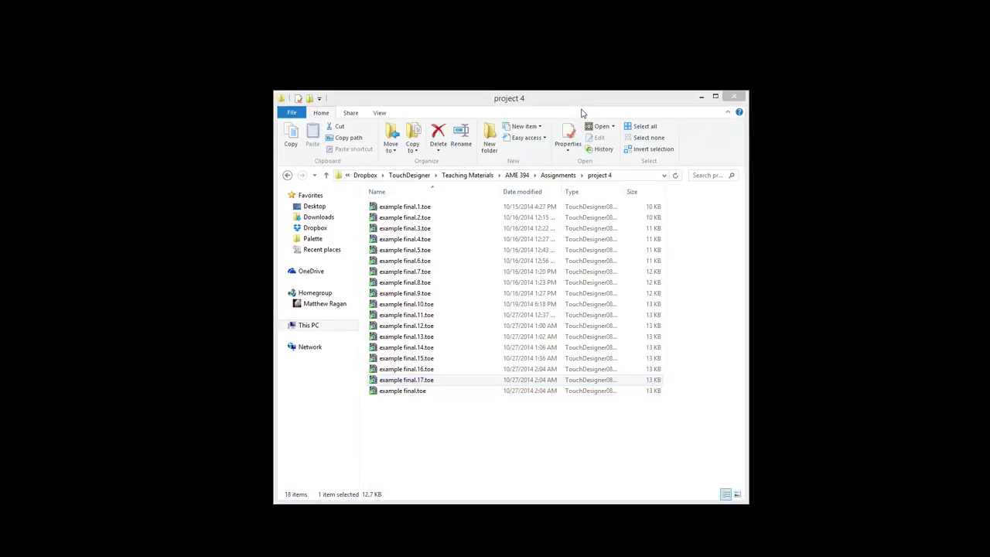
Clear the file browser off this display, bring the reopened project's perform window onto it and maximize it
drag(590, 102, 0, 112)
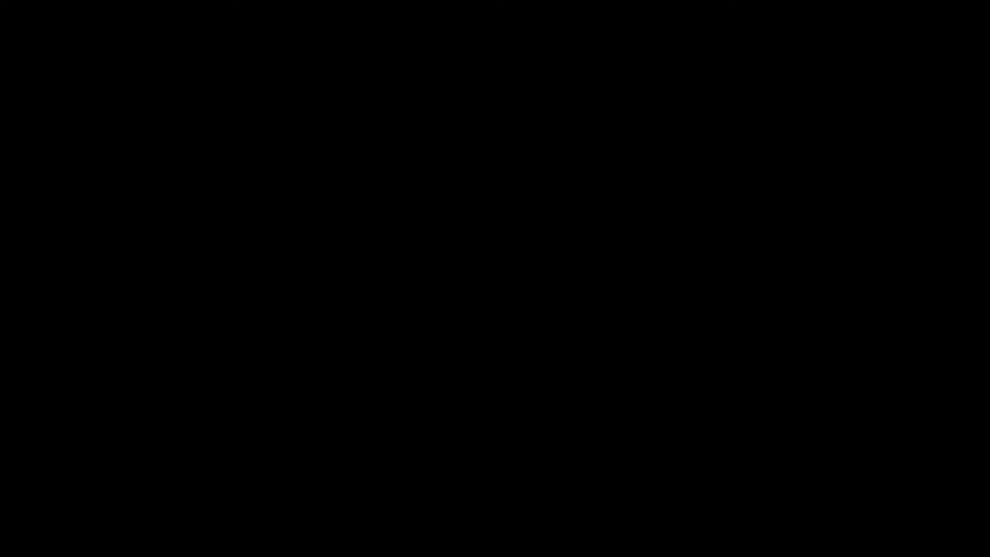
drag(0, 83, 318, 95)
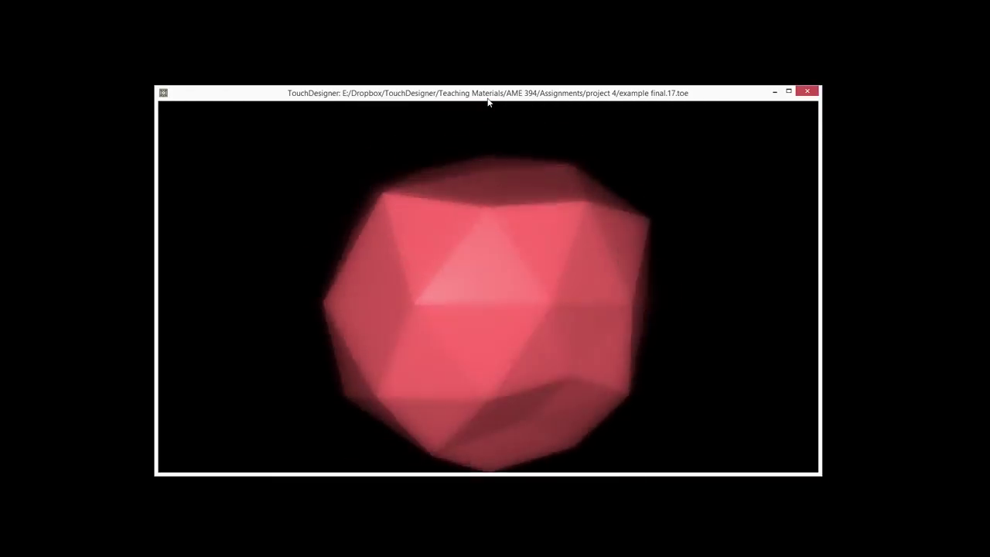
double_click(492, 96)
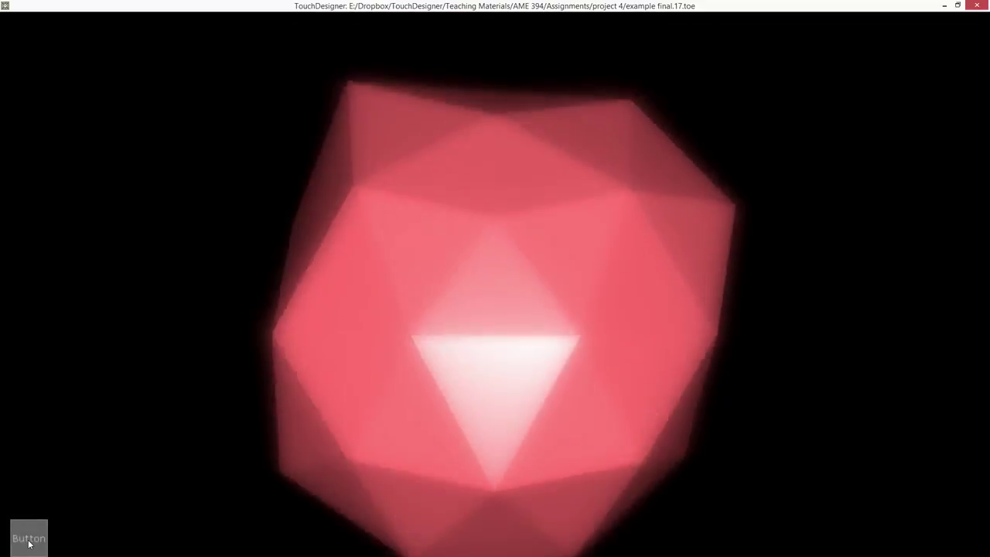
Open the floating ctrl panel from the perform window, shift it aside, close it, and return to the network editor
click(29, 542)
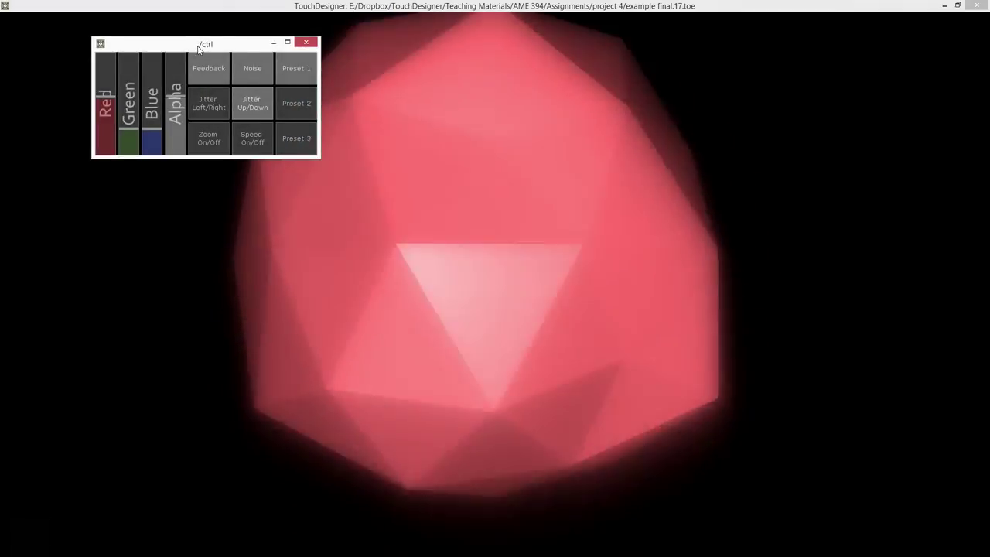
drag(205, 39, 182, 134)
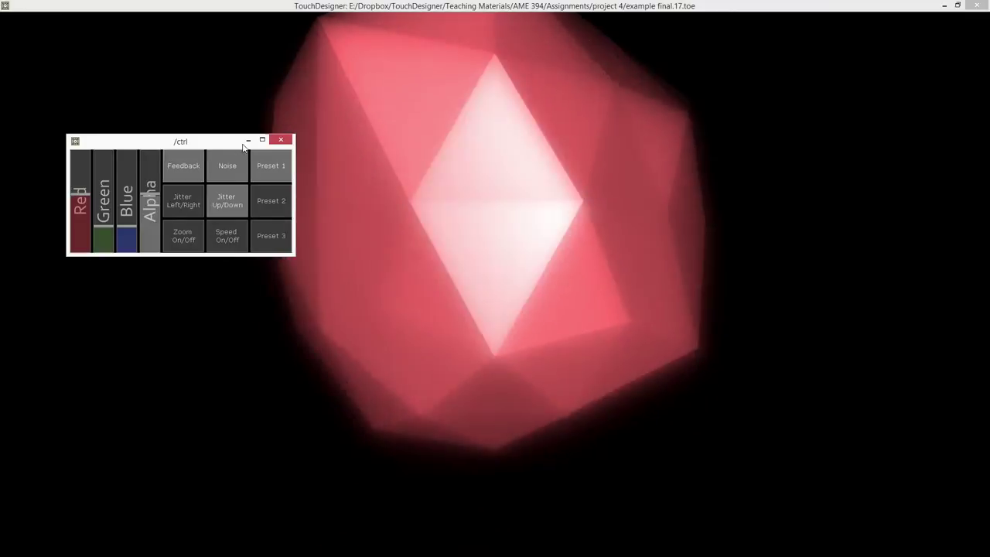
click(281, 139)
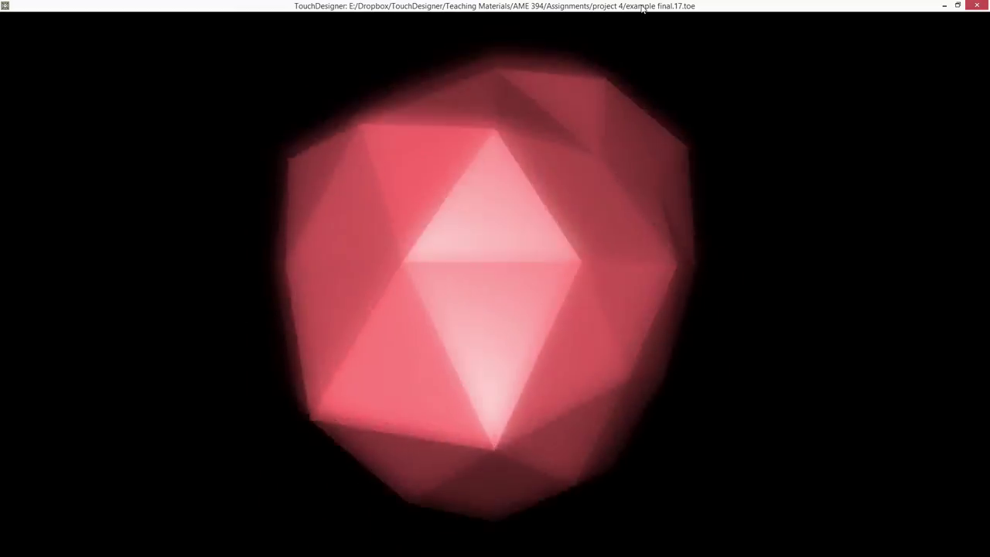
double_click(641, 6)
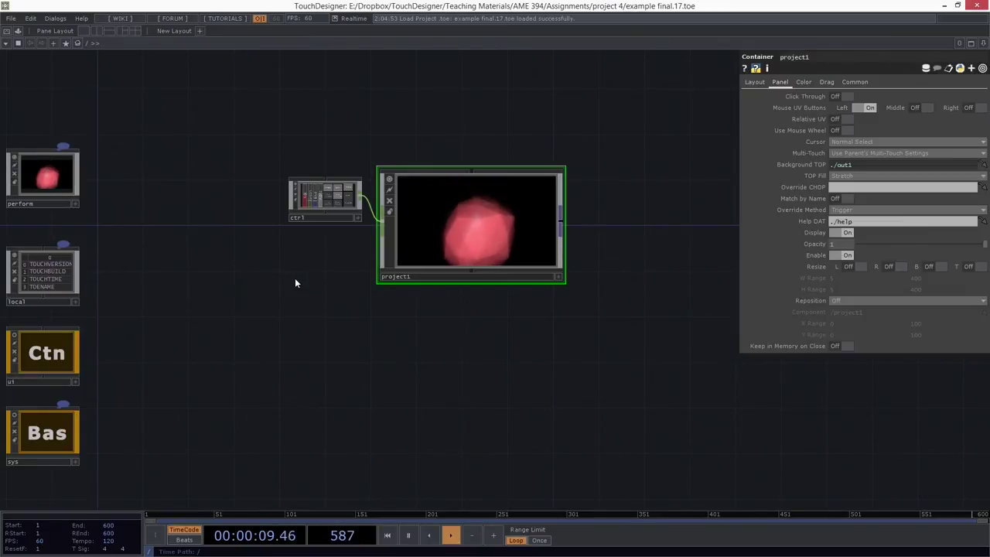
Select the ctrl and project1 components and move them together closer to the perform component
drag(165, 170, 457, 167)
scroll(224, 152, up, 3)
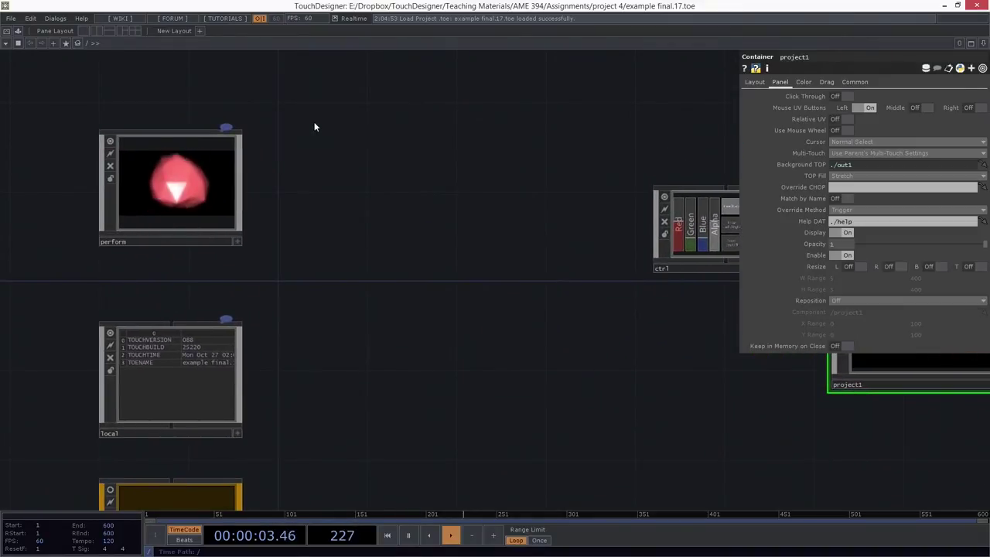
drag(293, 114, 225, 203)
drag(464, 175, 283, 185)
scroll(283, 186, down, 3)
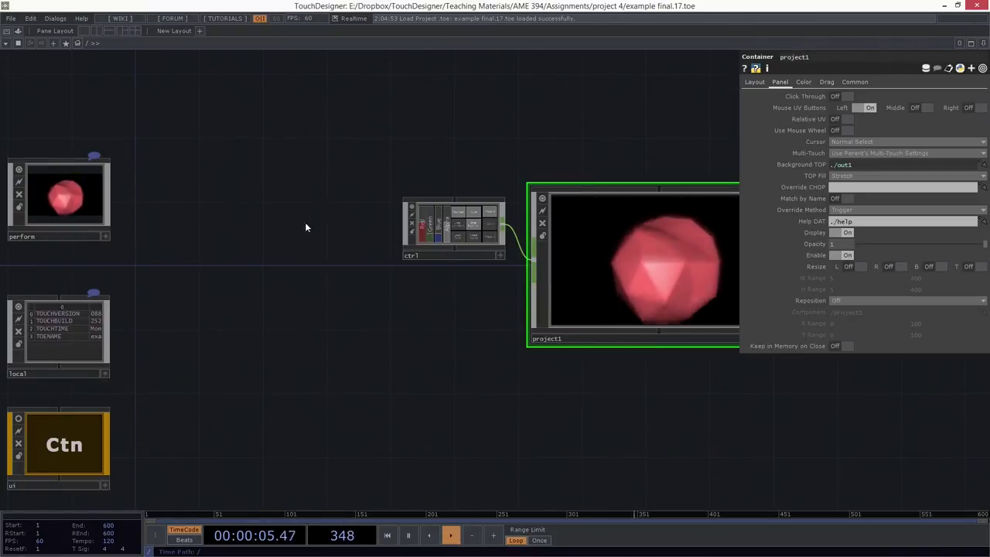
right_drag(328, 148, 660, 310)
drag(616, 293, 484, 281)
click(299, 306)
drag(250, 232, 346, 247)
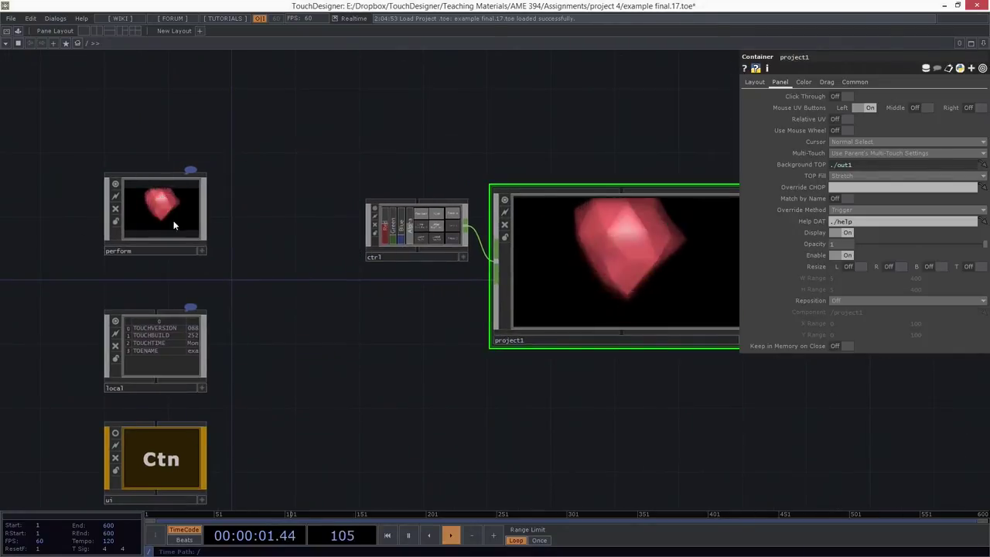
Select the perform Window component and set its Monitor parameter to 1
scroll(193, 219, up, 3)
scroll(315, 317, down, 5)
drag(307, 201, 257, 24)
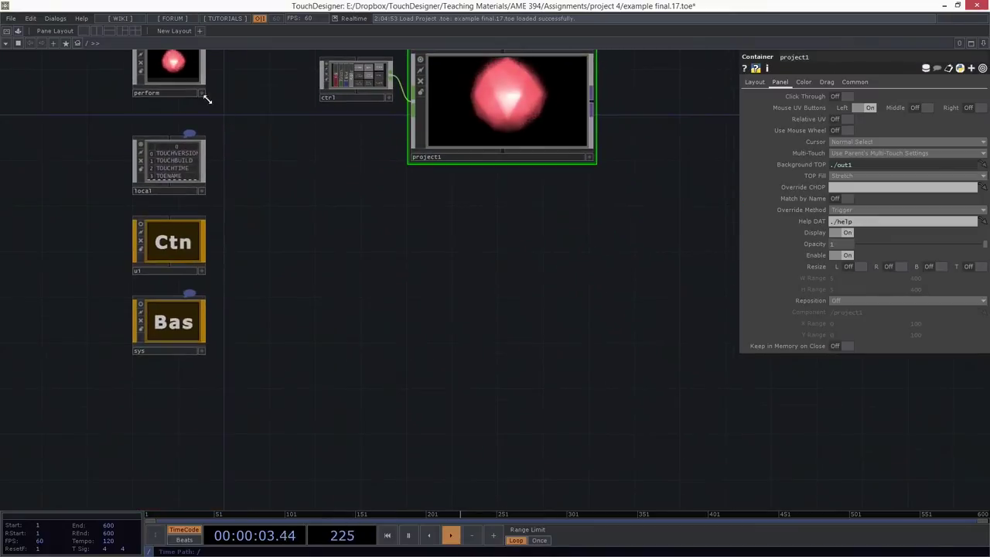
drag(256, 170, 251, 250)
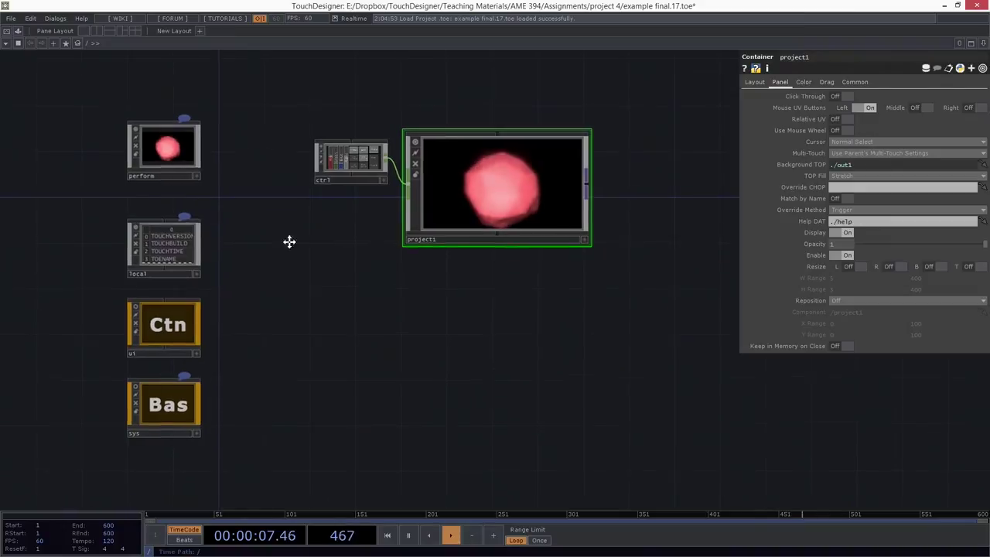
scroll(239, 252, up, 6)
click(193, 268)
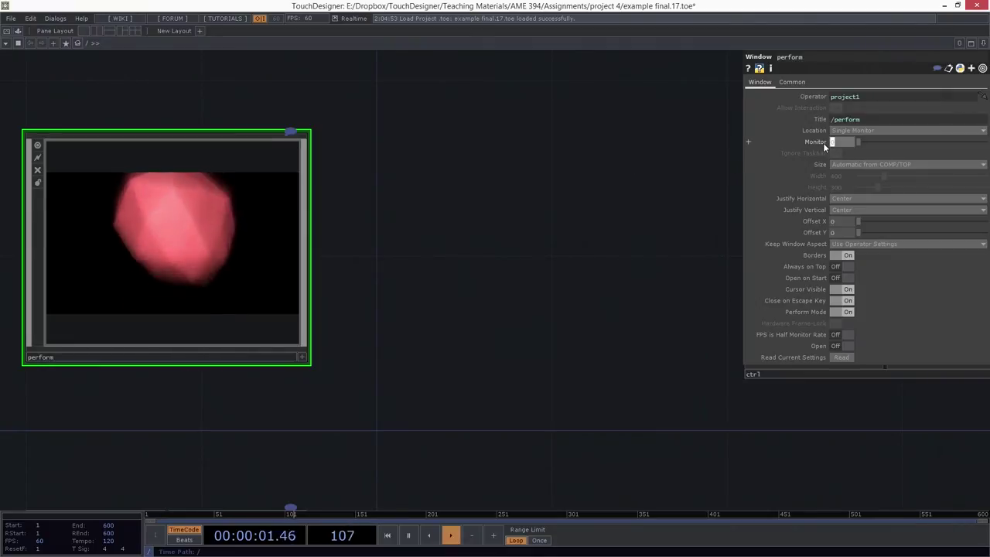
drag(631, 246, 623, 253)
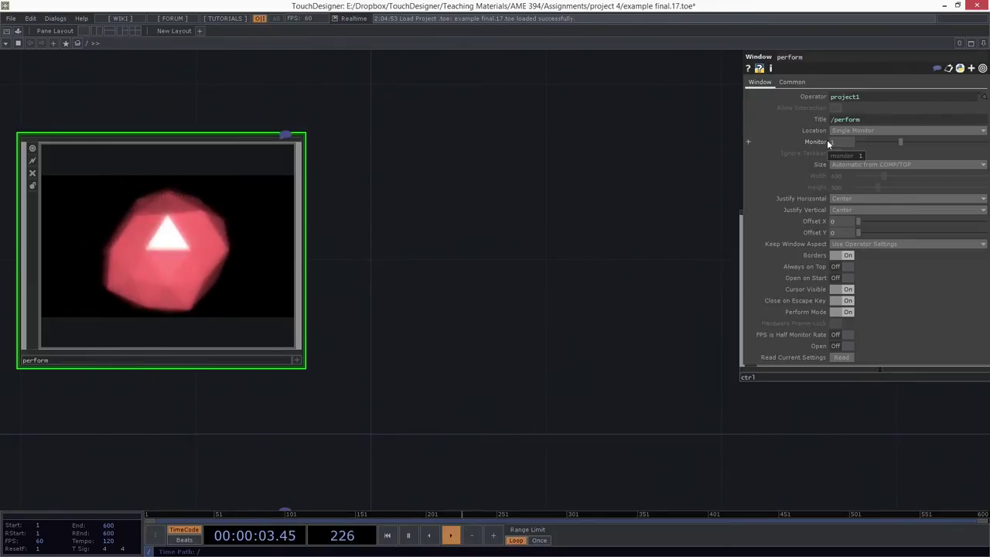
Set the perform window's Size to Fill Location and turn its Borders off
click(879, 164)
click(868, 182)
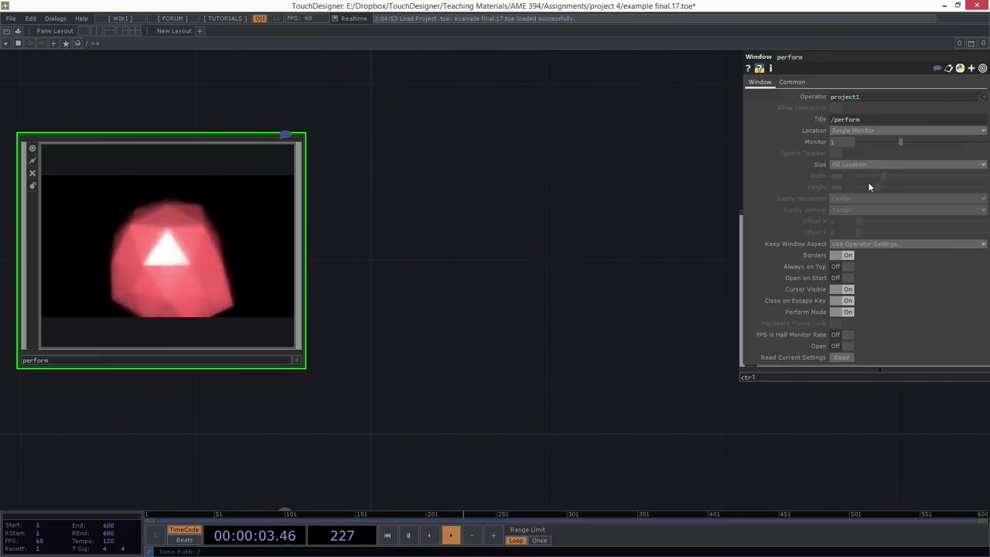
click(837, 256)
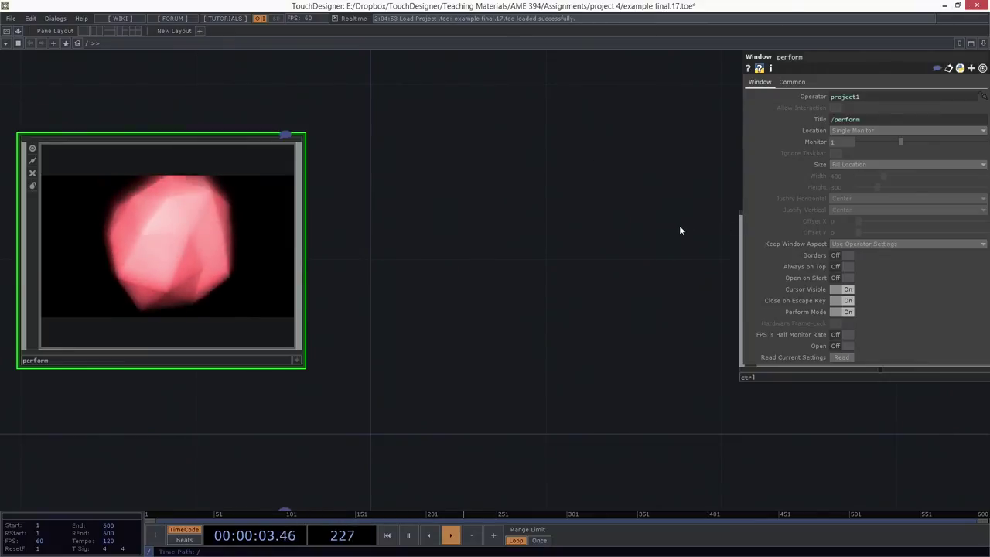
Save the project and close TouchDesigner
key(ctrl+s)
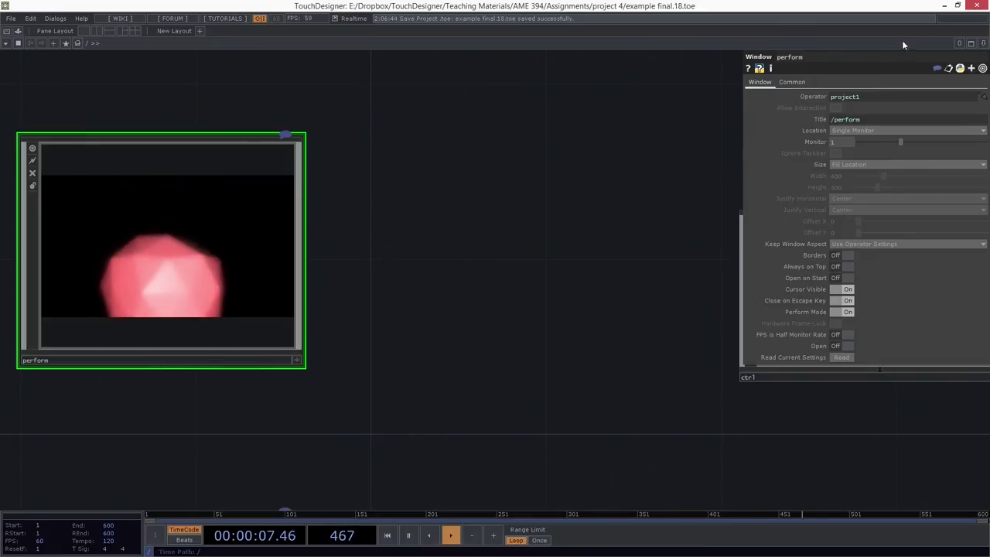
click(978, 6)
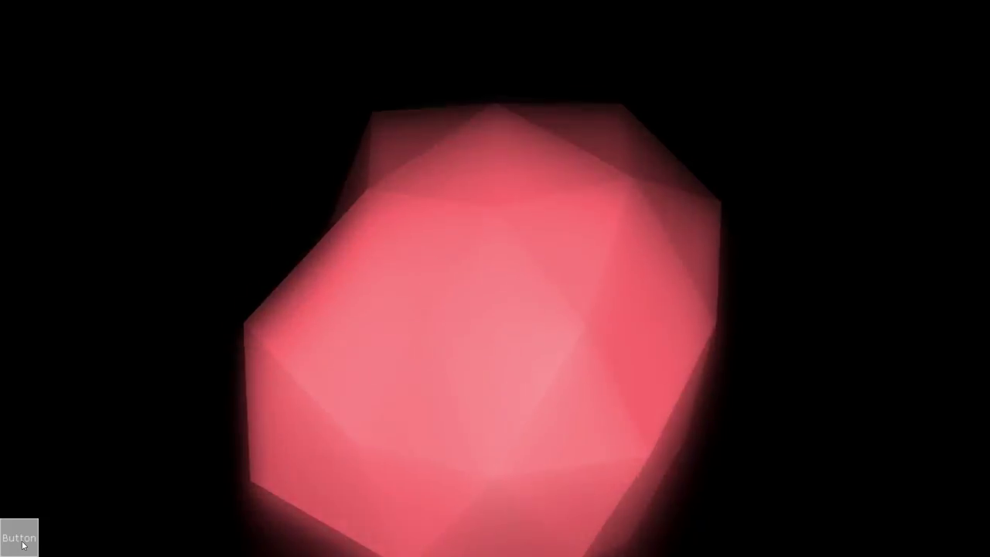
Use the floating ctrl panel to recolour the shape purple and enable Jitter Left/Right and Speed On/Off, then close the panel
click(30, 538)
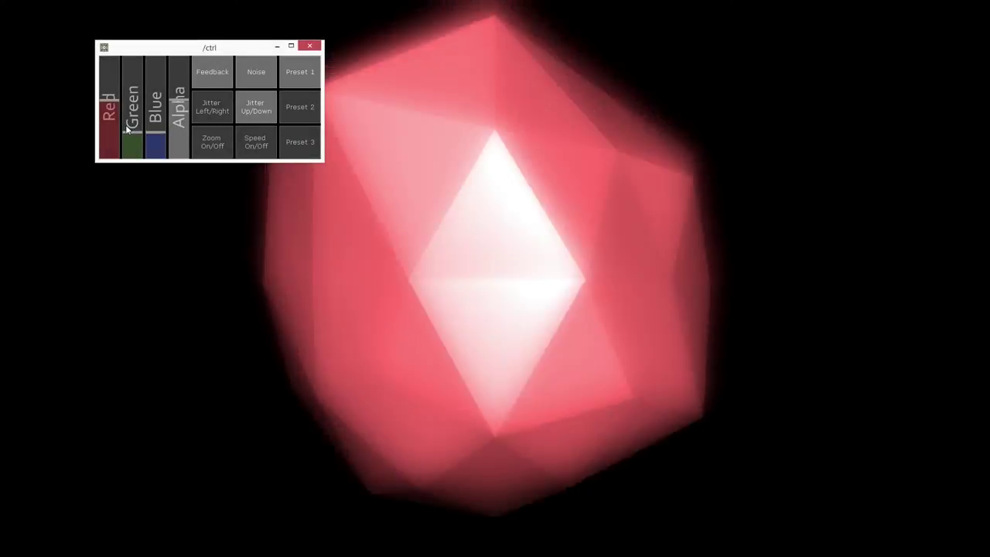
mouse_move(126, 130)
mouse_down()
mouse_move(132, 143)
mouse_move(166, 88)
mouse_move(112, 133)
mouse_move(113, 124)
mouse_up()
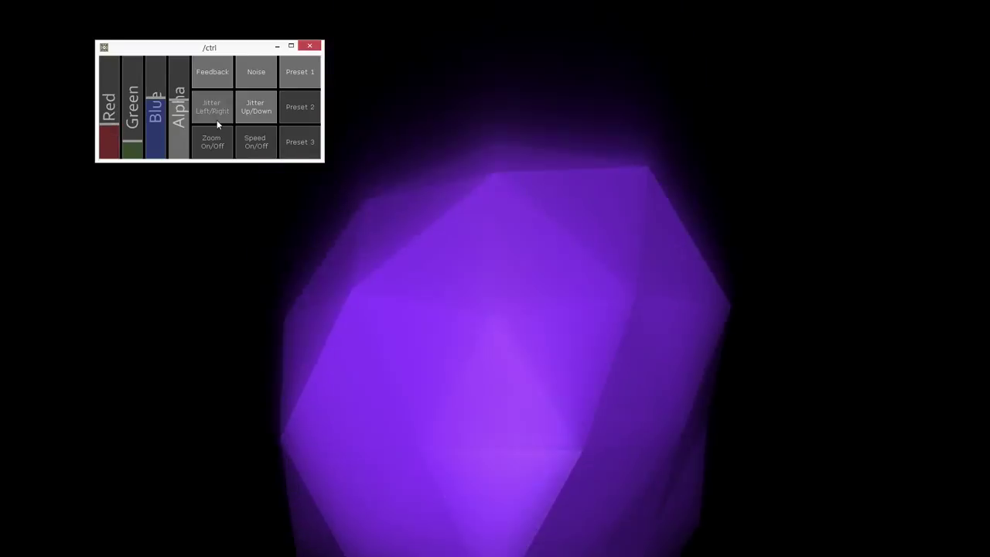
click(212, 141)
click(252, 141)
click(252, 139)
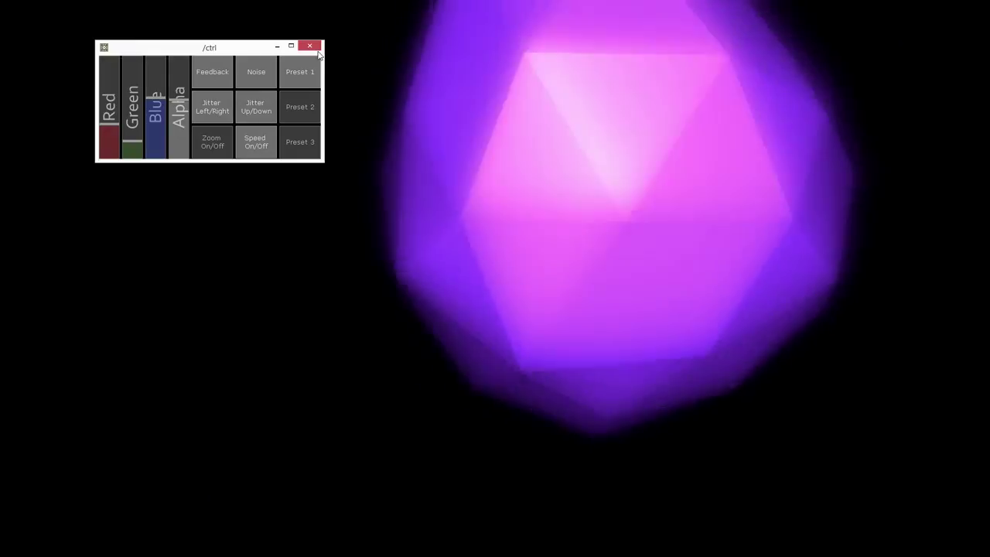
click(310, 46)
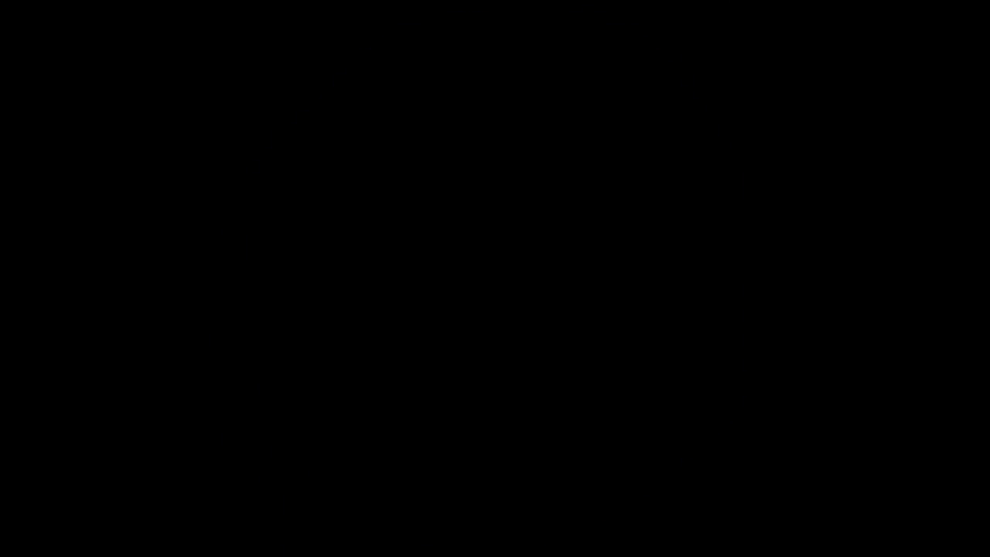
Leave Perform Mode and bring the project1 container into view in the network editor
drag(0, 89, 353, 4)
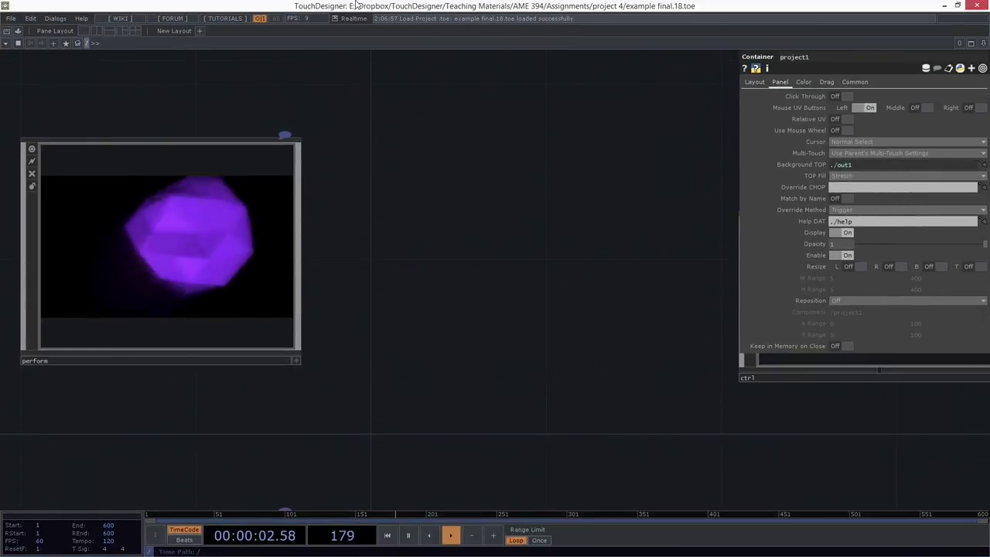
middle_drag(386, 130, 406, 210)
drag(407, 210, 351, 221)
scroll(424, 225, down, 4)
drag(496, 286, 385, 303)
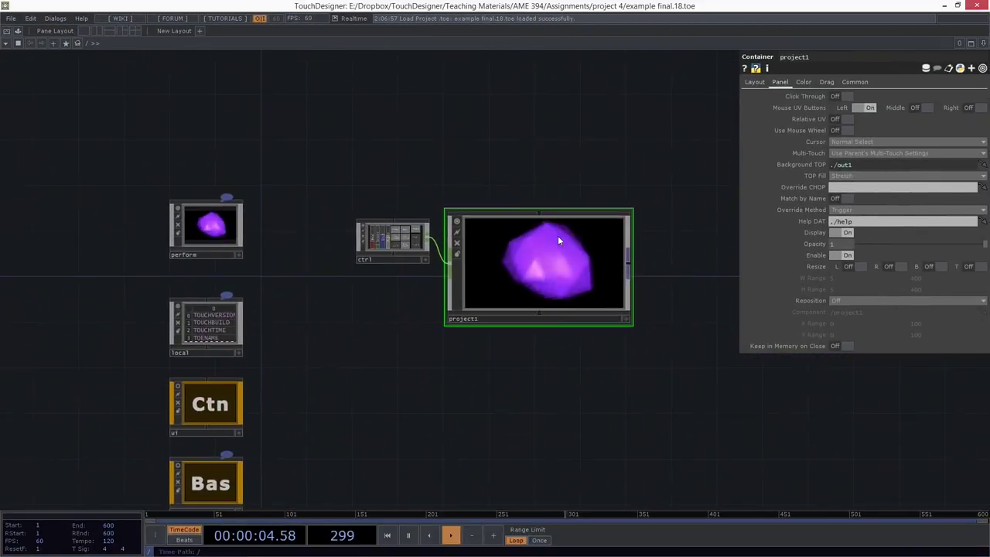
scroll(557, 237, up, 2)
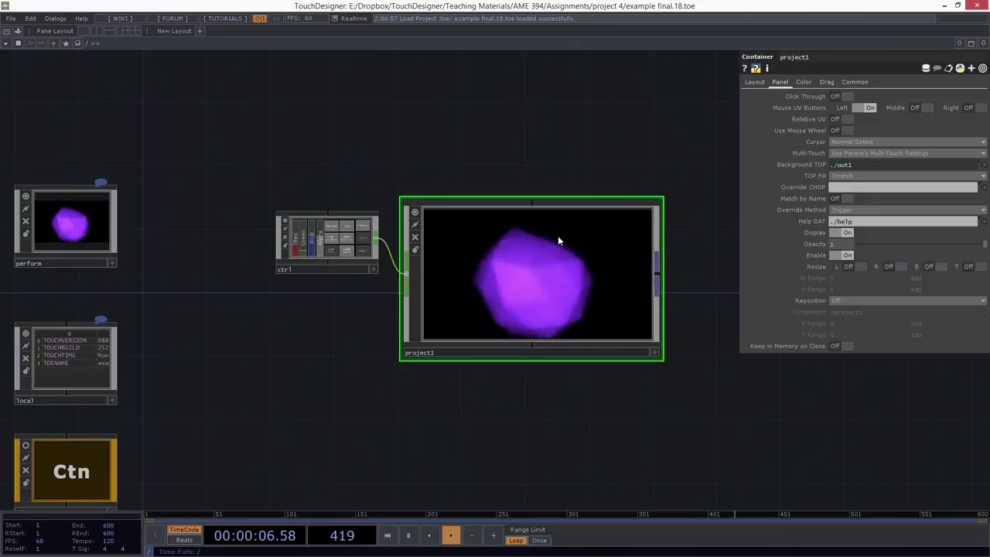